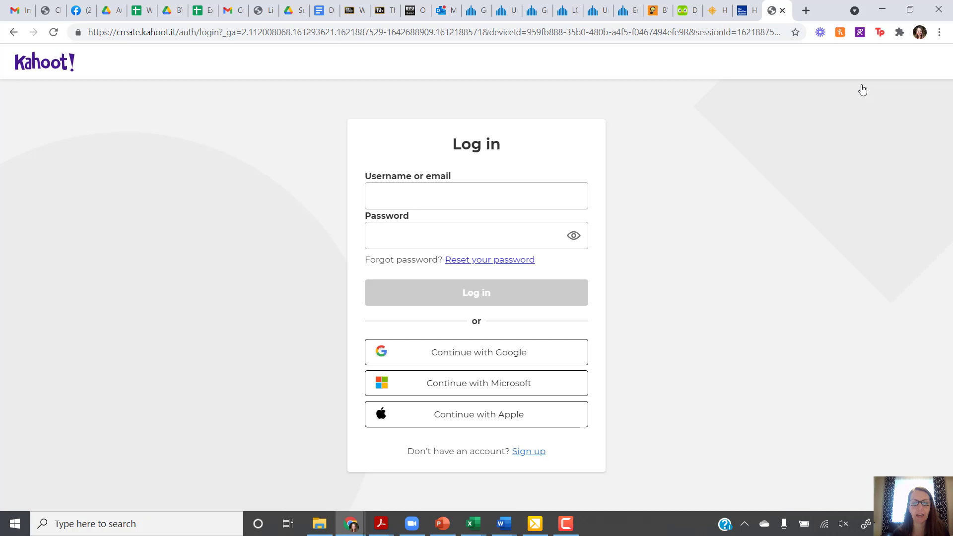
Sign in to Kahoot! with a Google account
left_click(466, 360)
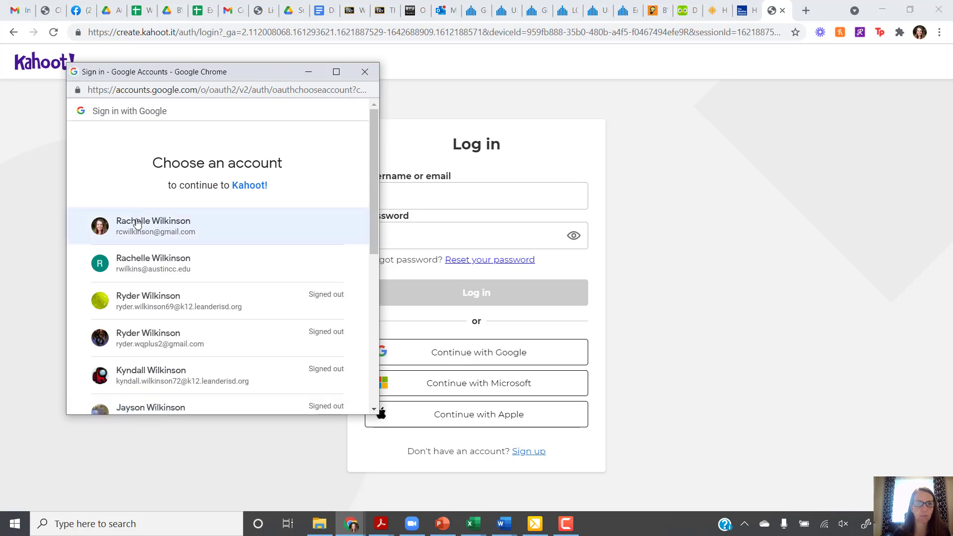
left_click(140, 229)
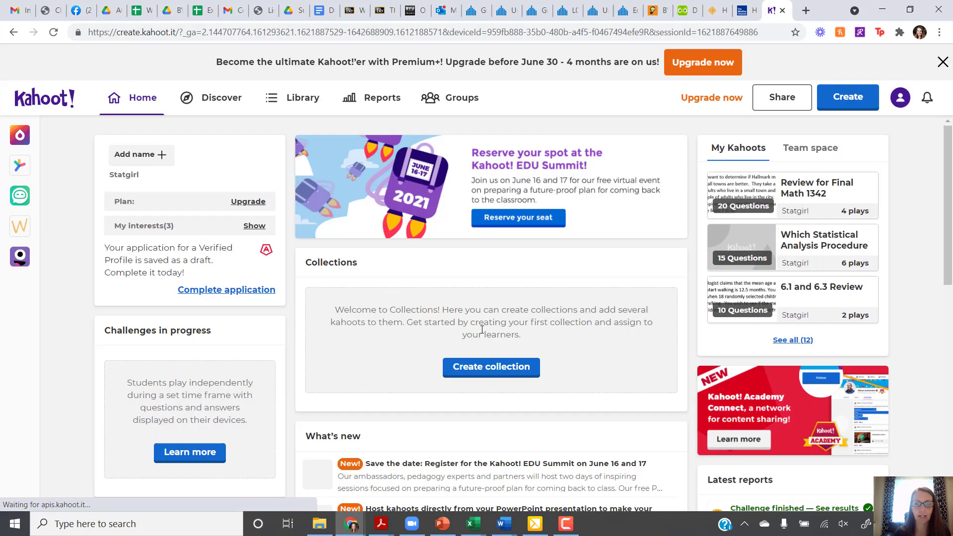
Start a new blank kahoot instead of using a template
left_click(852, 98)
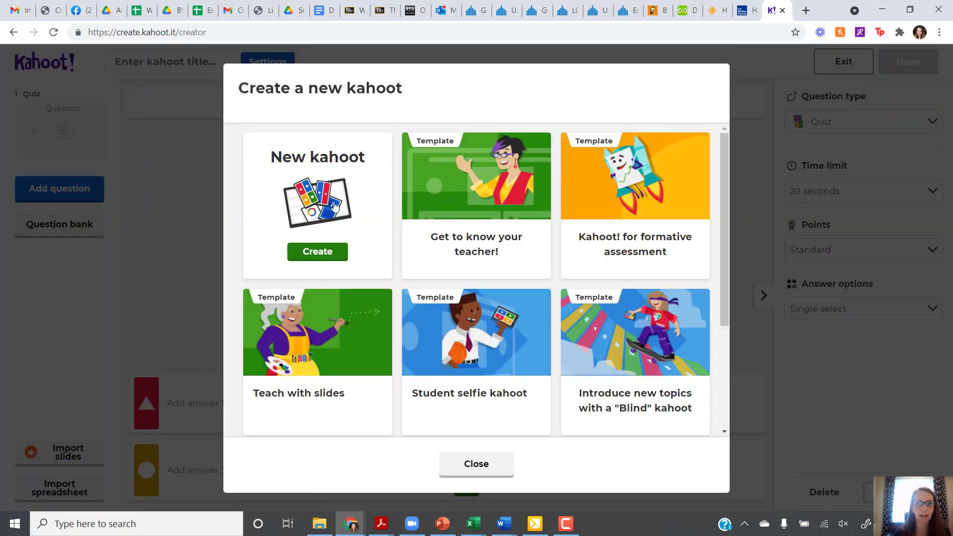
left_click(317, 252)
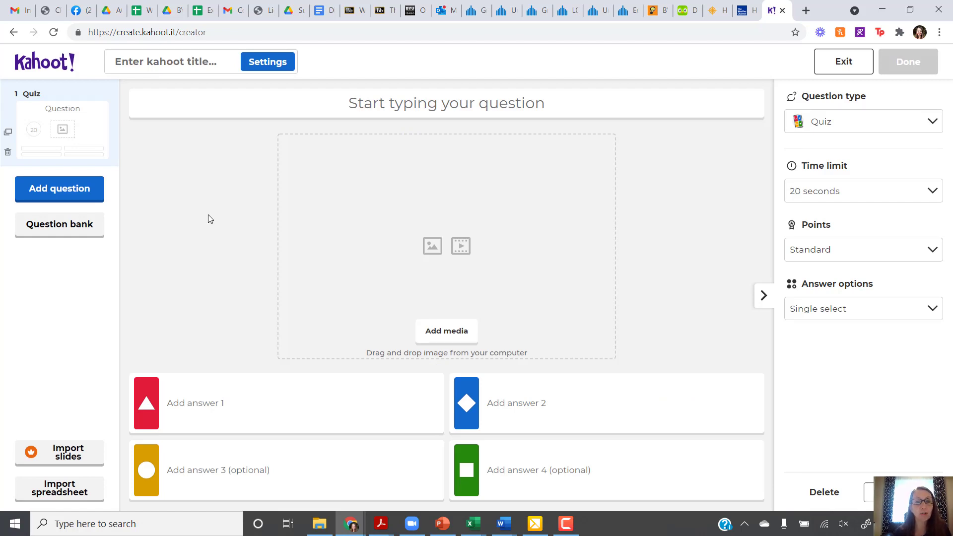
Enter the first question: 'What type of variable is favorite ice cream flavor?'
left_click(418, 102)
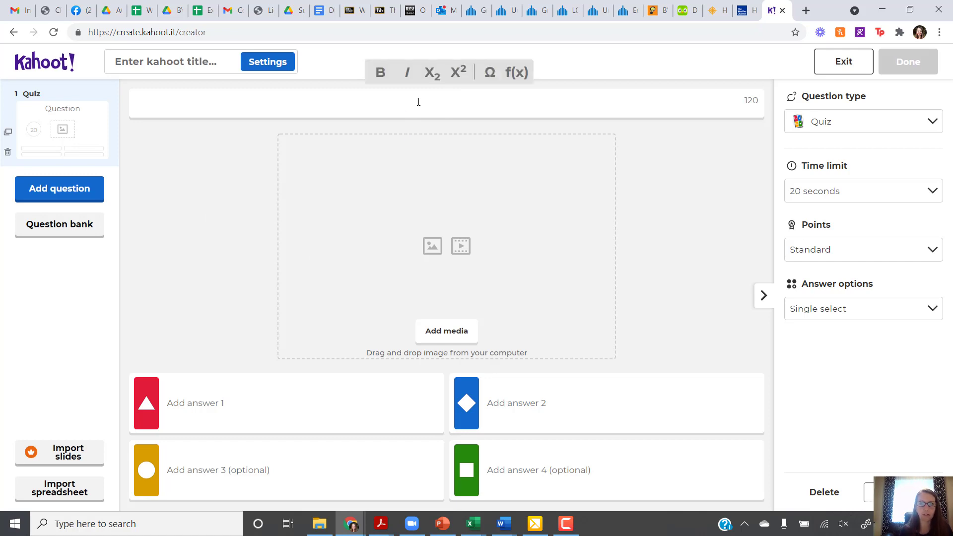
type("Wh")
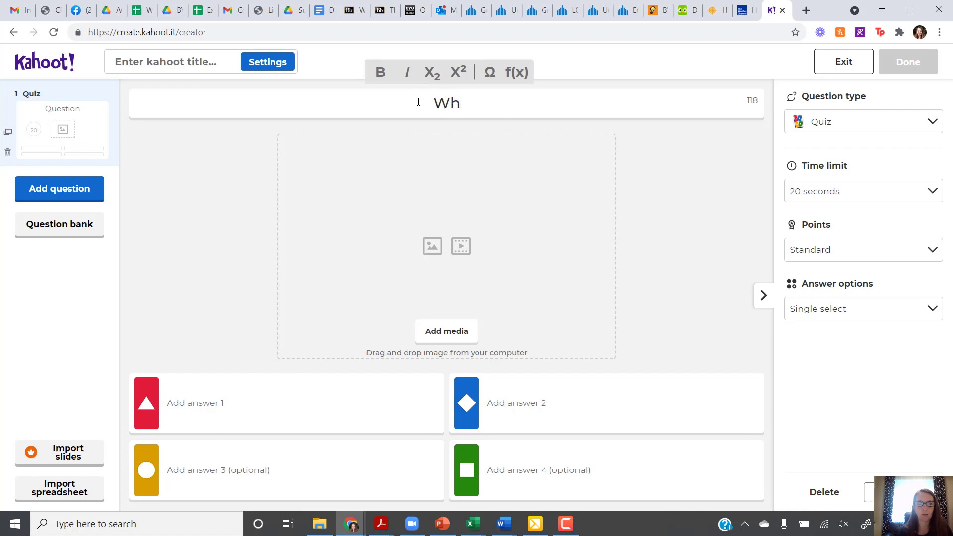
type("at type ")
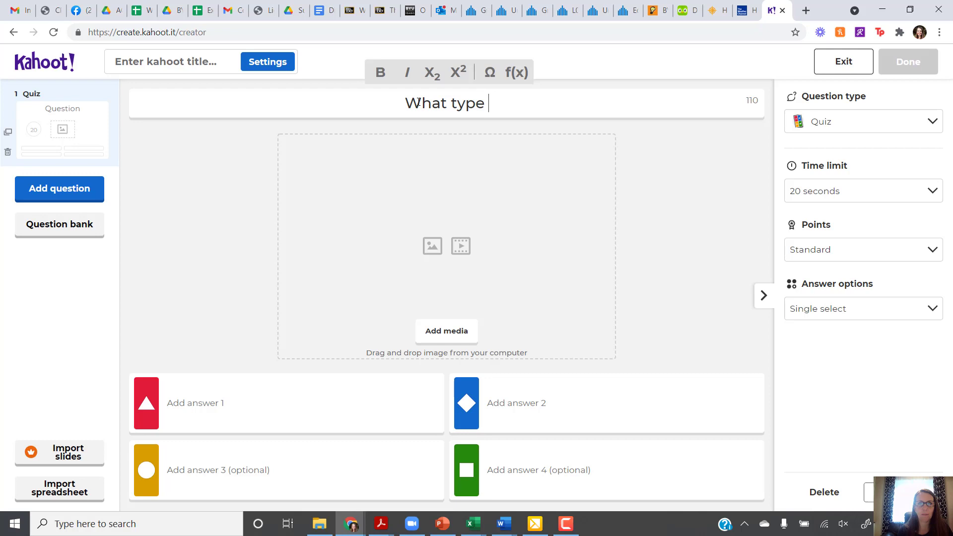
type("of variable")
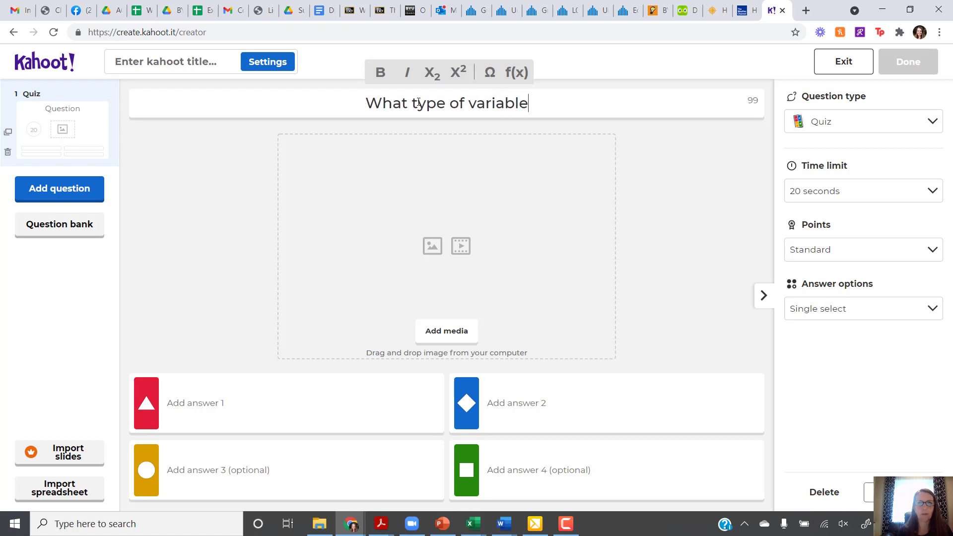
type(" is favorite ")
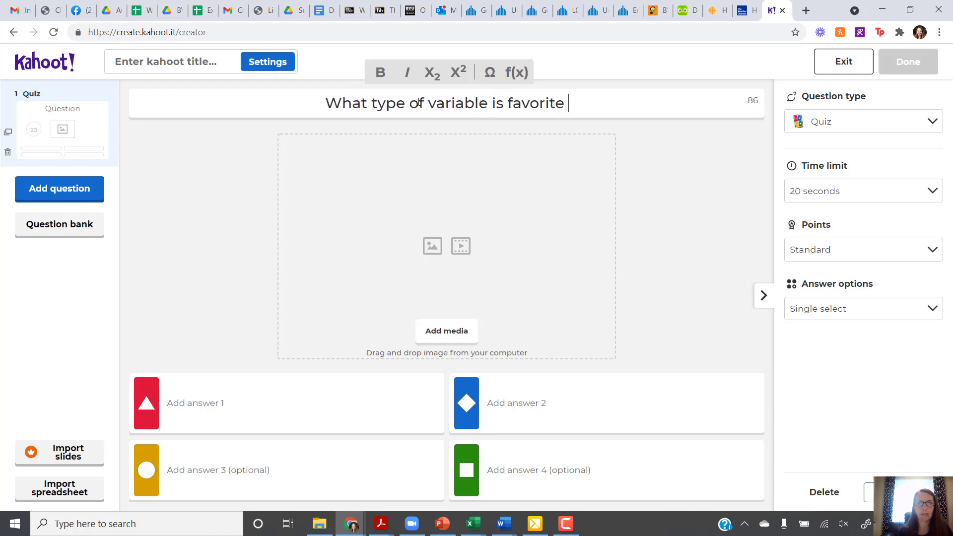
type("icre")
key("BackSpace")
key("BackSpace")
type("e cream ")
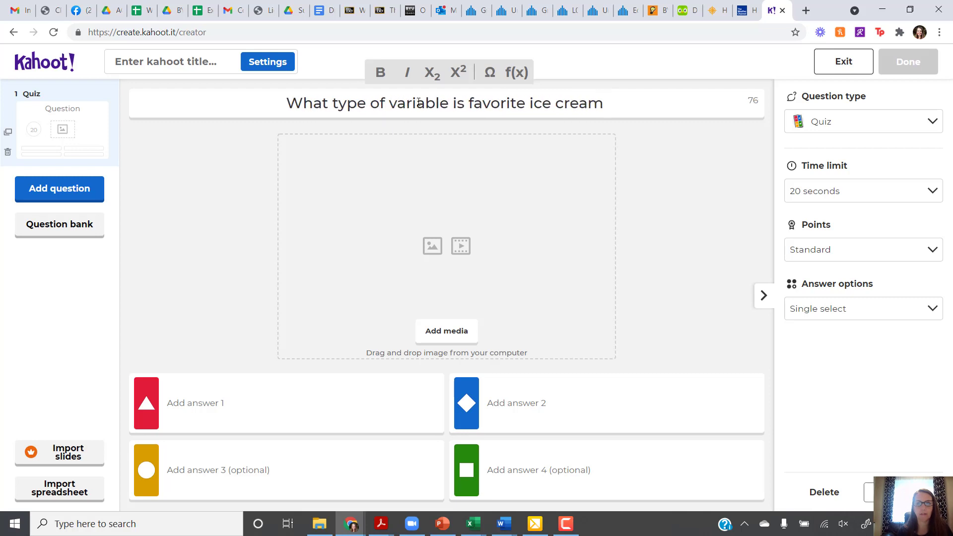
type("flavor?")
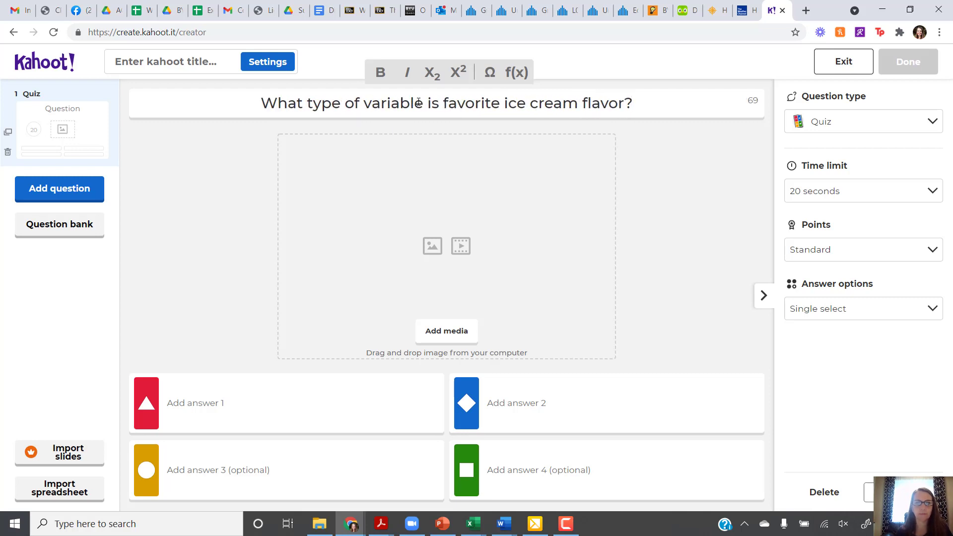
Add answers Categorical, Quantitative and Unable to be determined, with Categorical marked correct
left_click(226, 400)
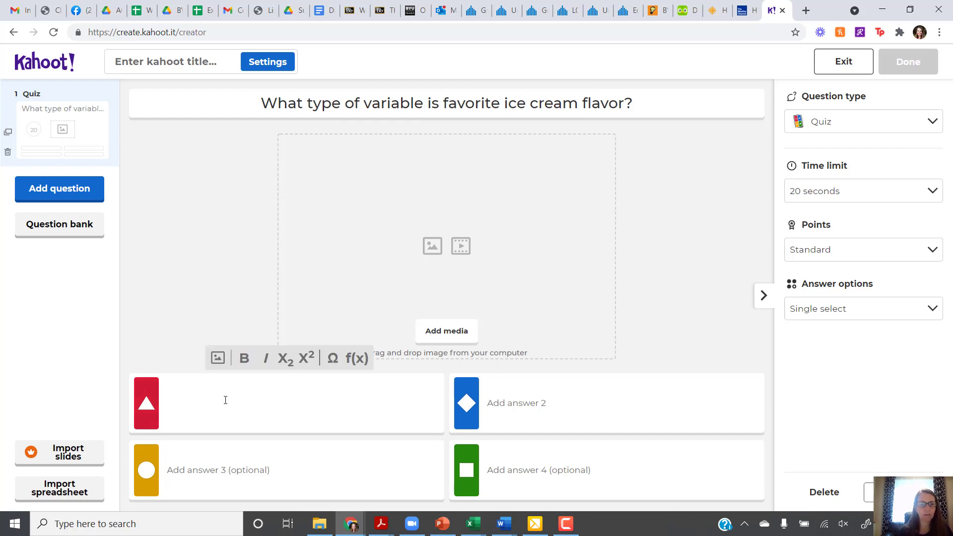
type("C")
key("BackSpace")
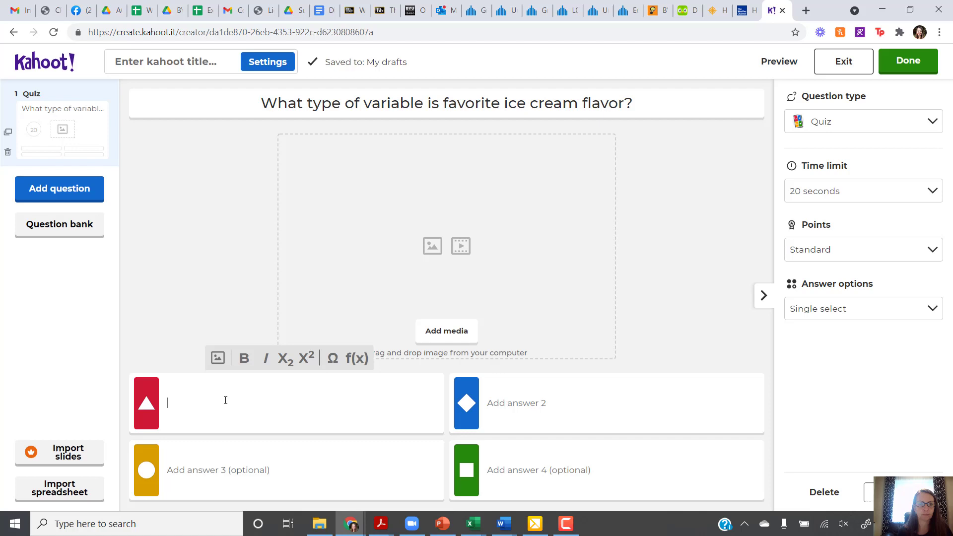
type("Catego")
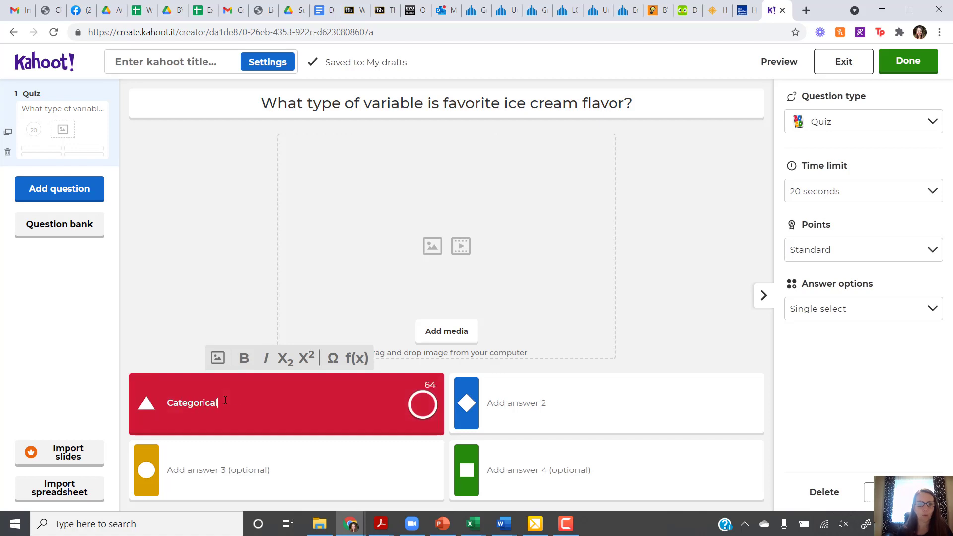
type("rical")
left_click(555, 407)
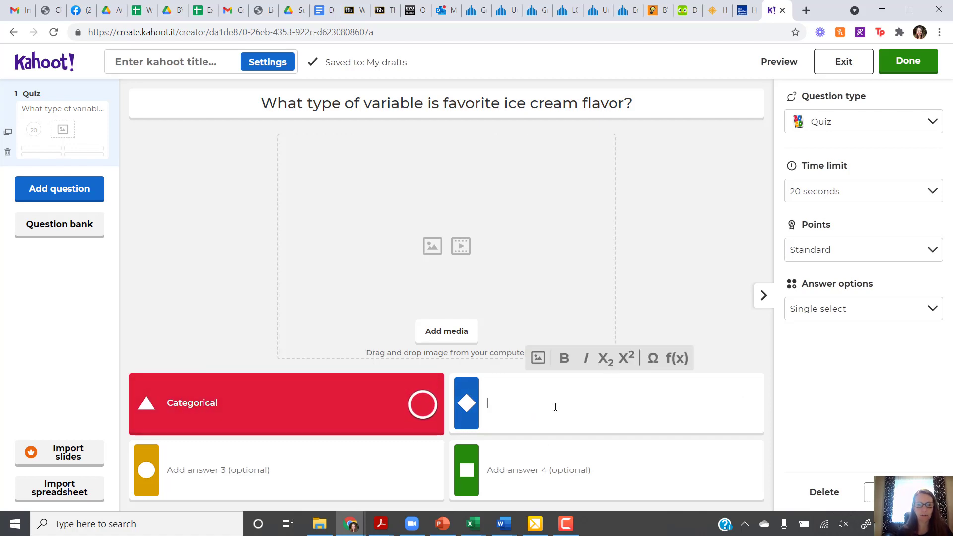
type("Quantitative")
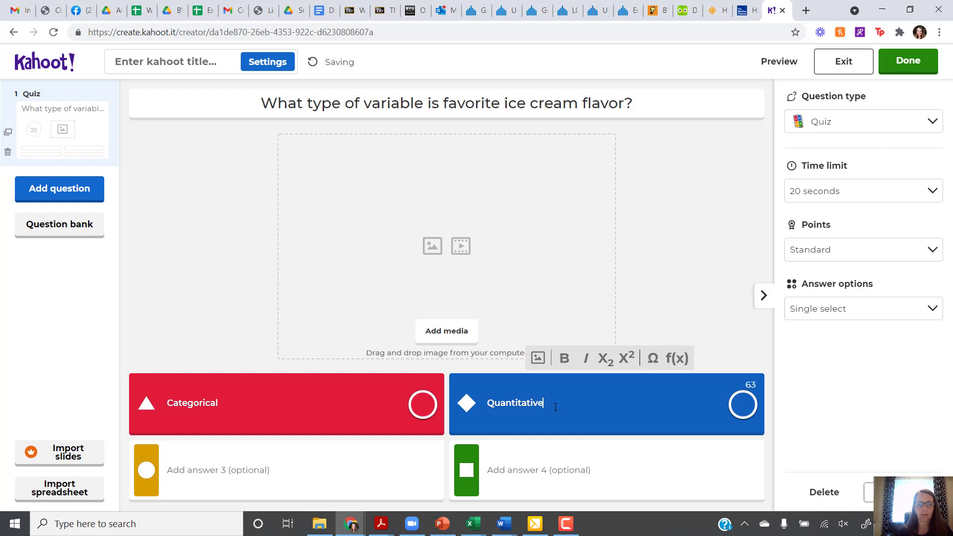
left_click(220, 475)
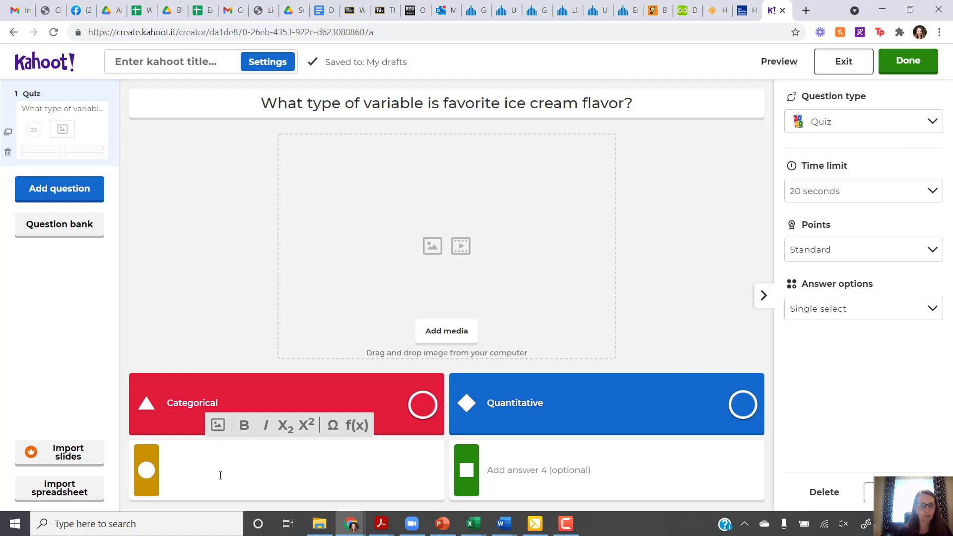
type("Unable t")
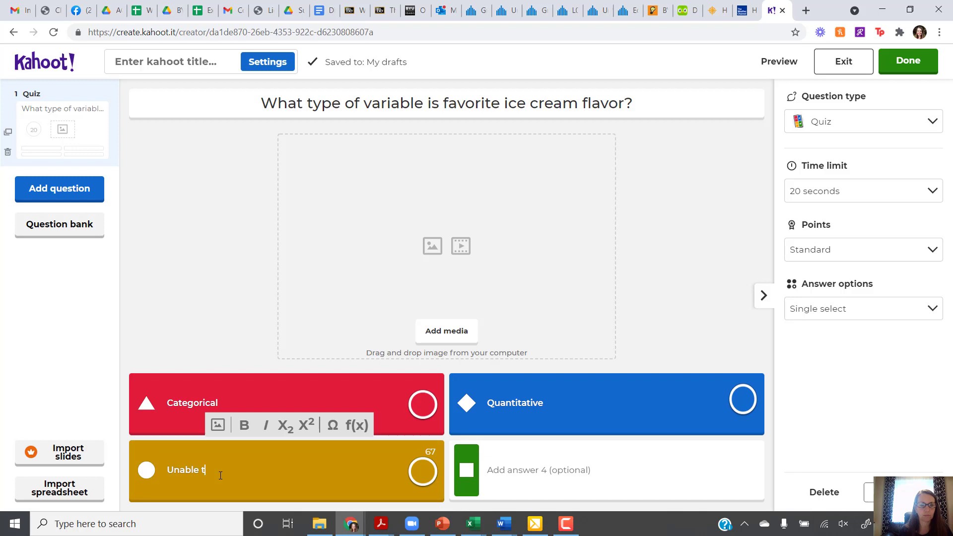
type("o be determined")
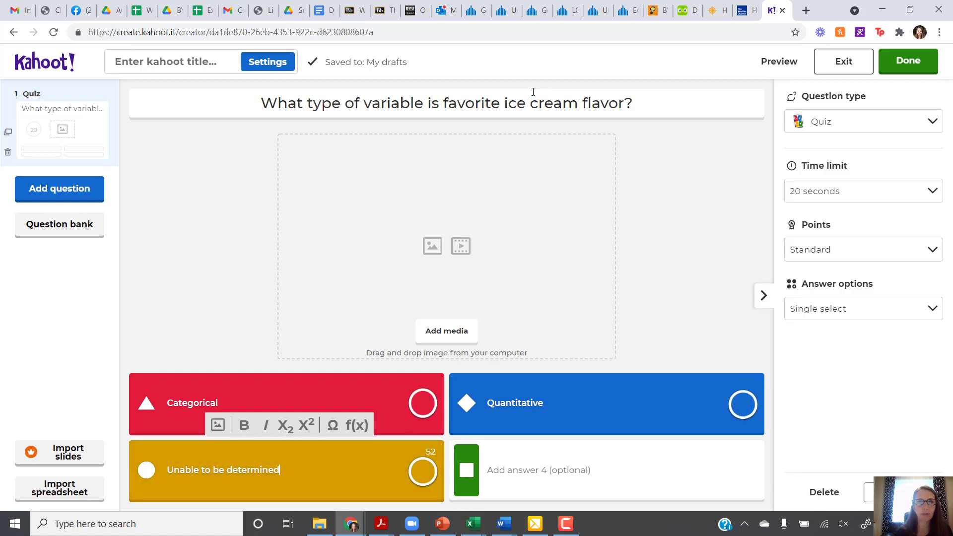
left_click(423, 406)
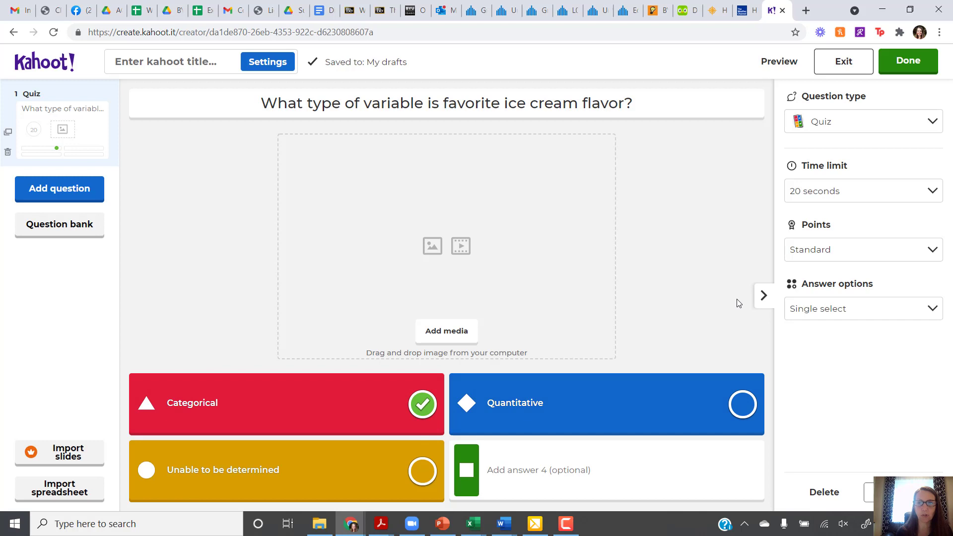
left_click(930, 121)
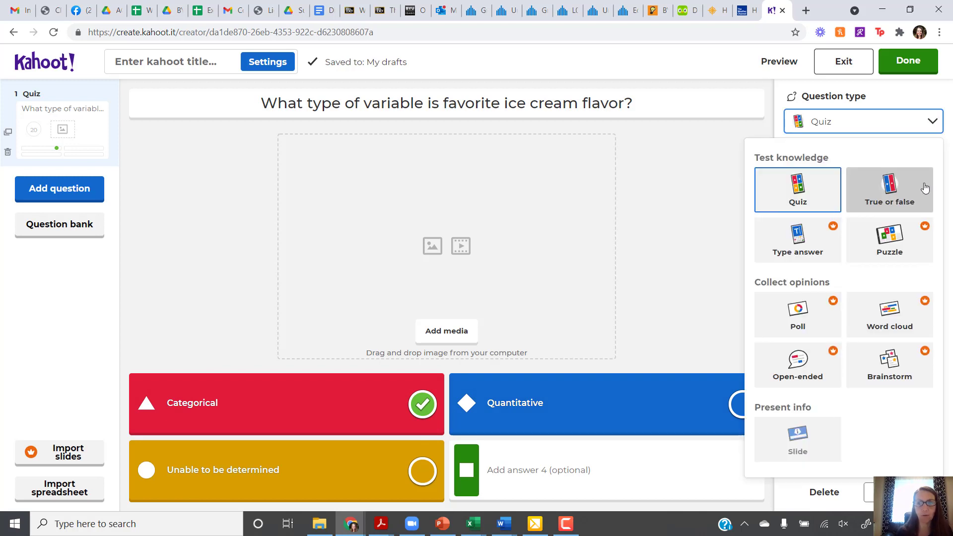
left_click(915, 94)
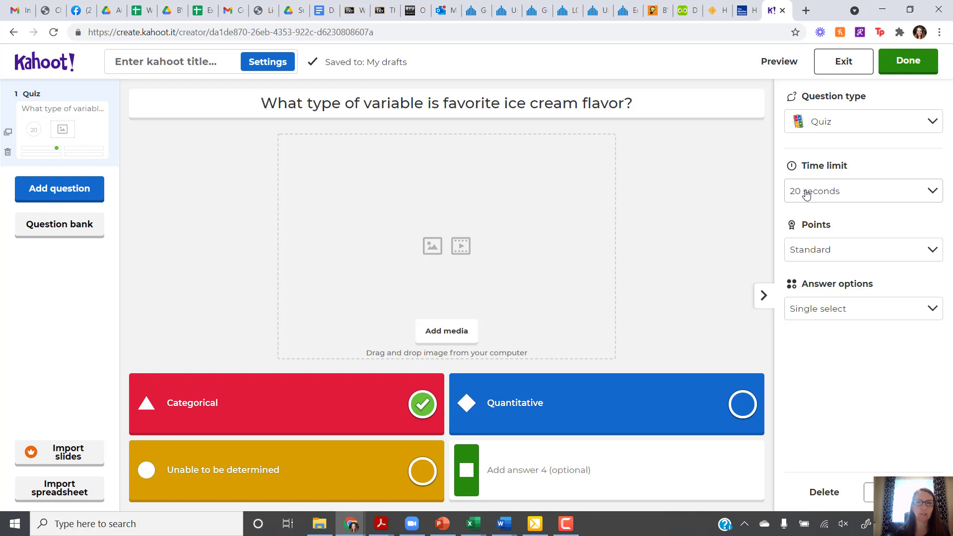
left_click(806, 192)
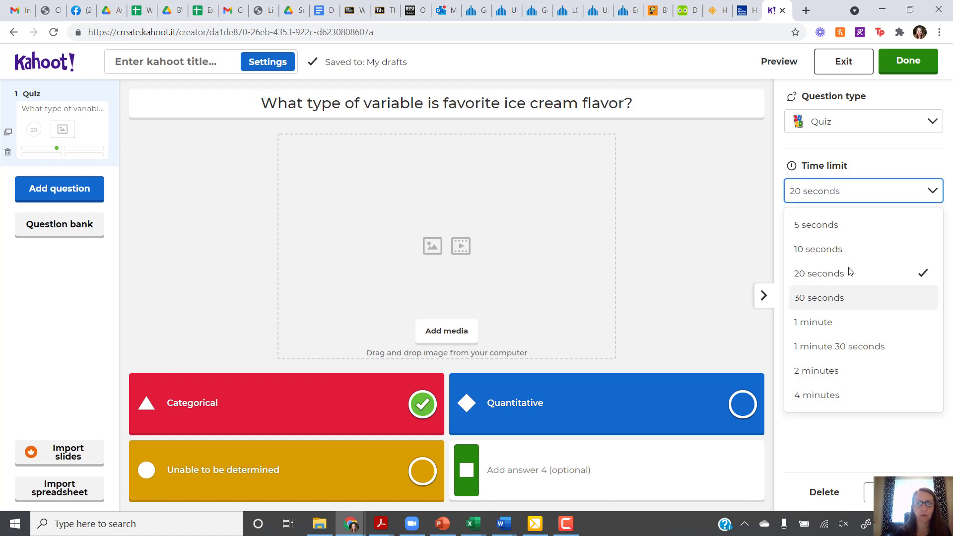
left_click(869, 191)
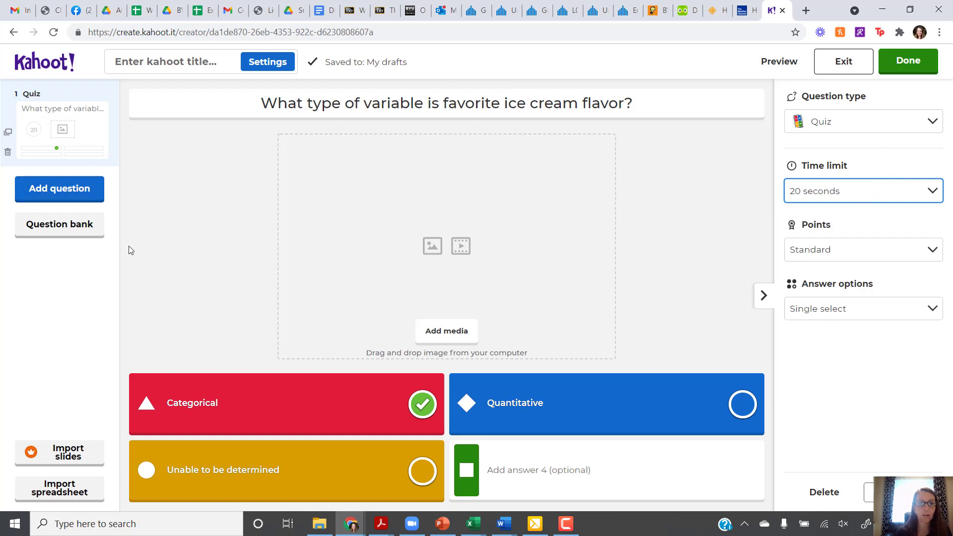
Add a second Quiz question: 'Which of the following is least affected by outliers?'
left_click(53, 194)
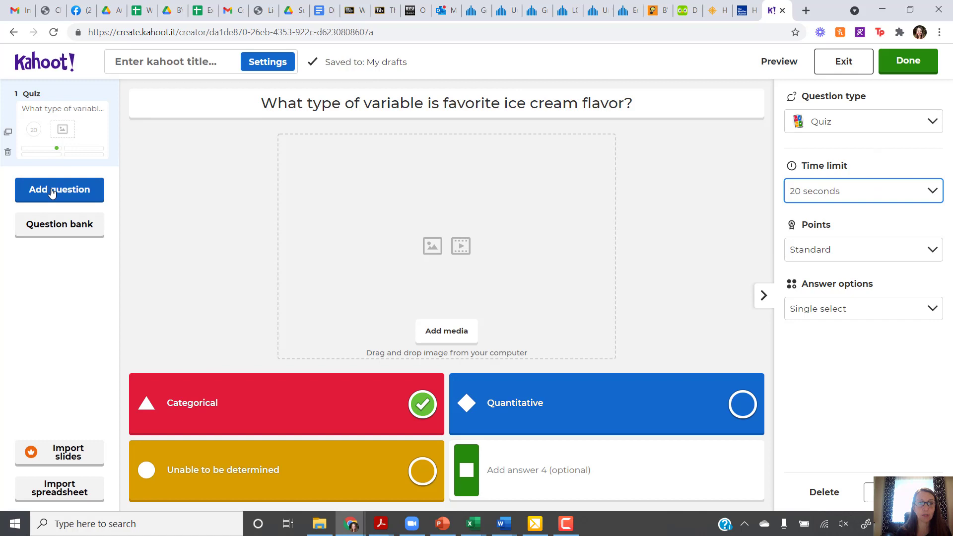
left_click(51, 193)
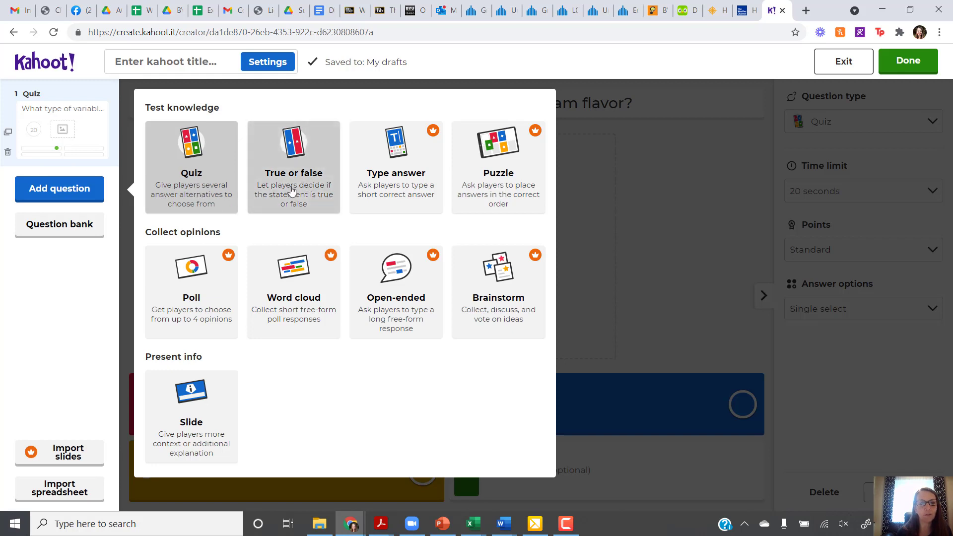
left_click(184, 174)
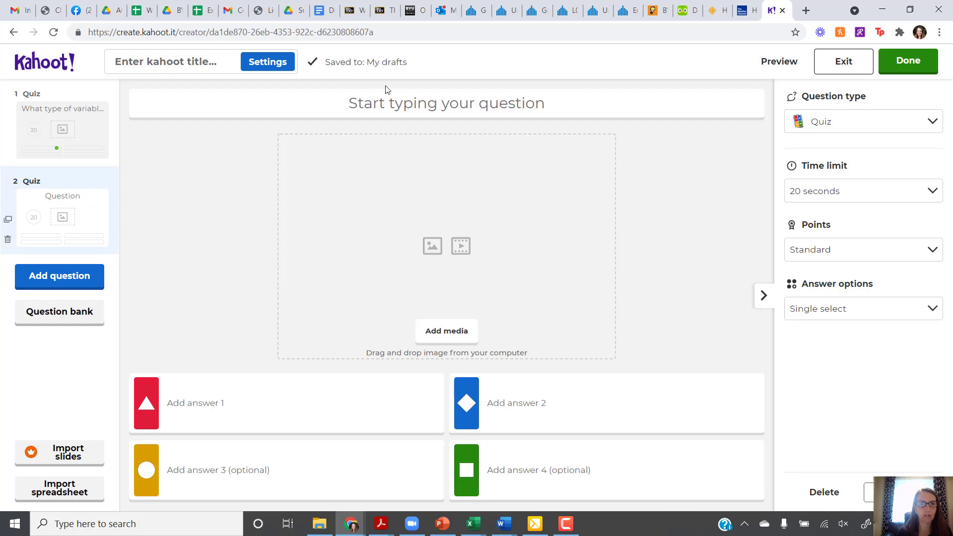
left_click(389, 104)
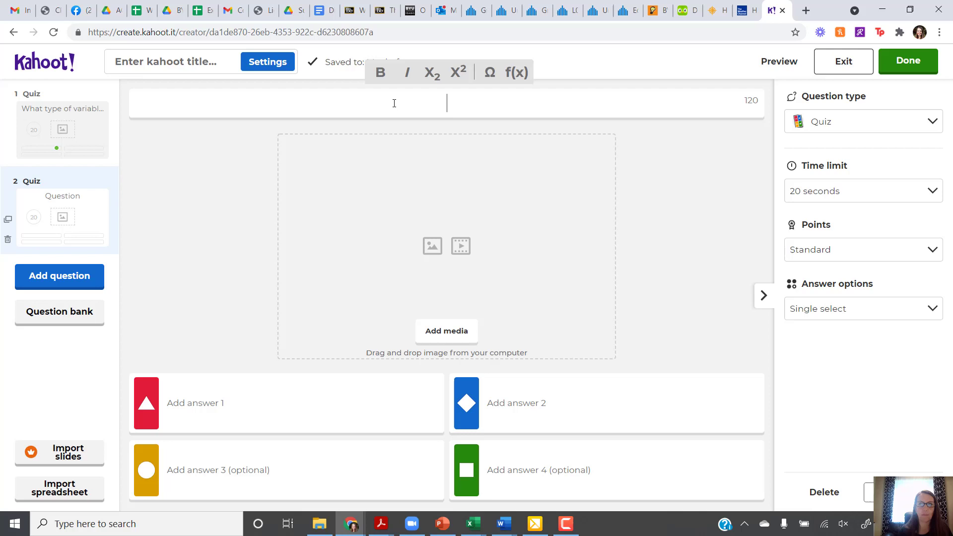
type("Whi")
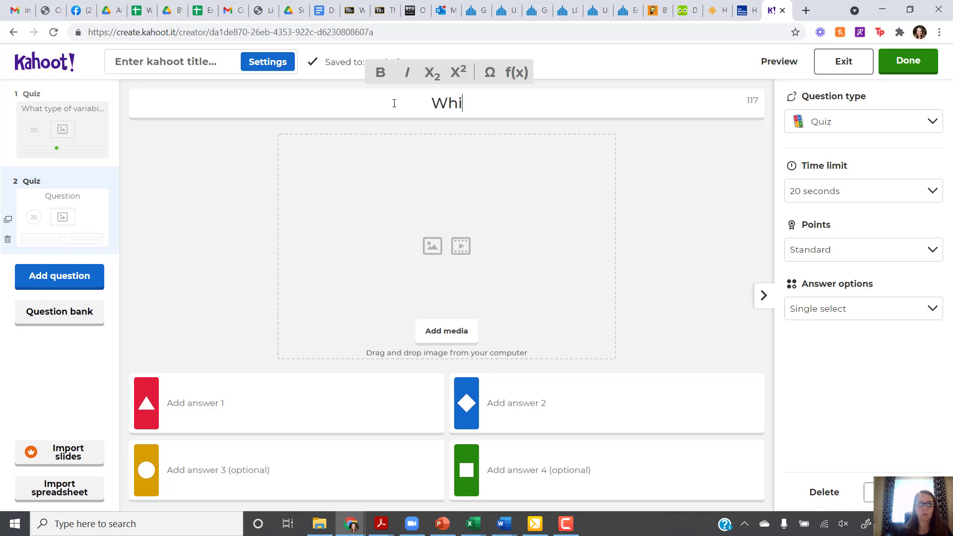
type("ch of the fol")
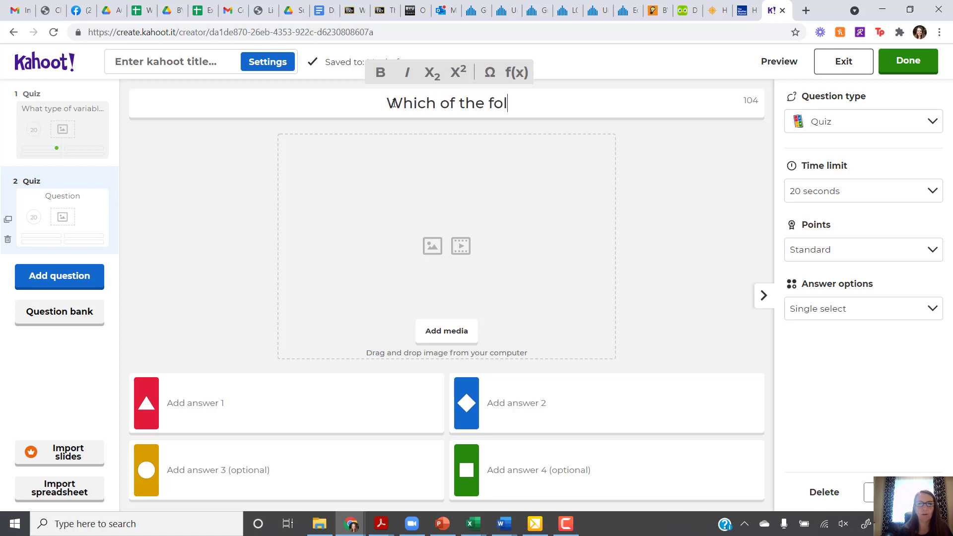
type("lowing is lea")
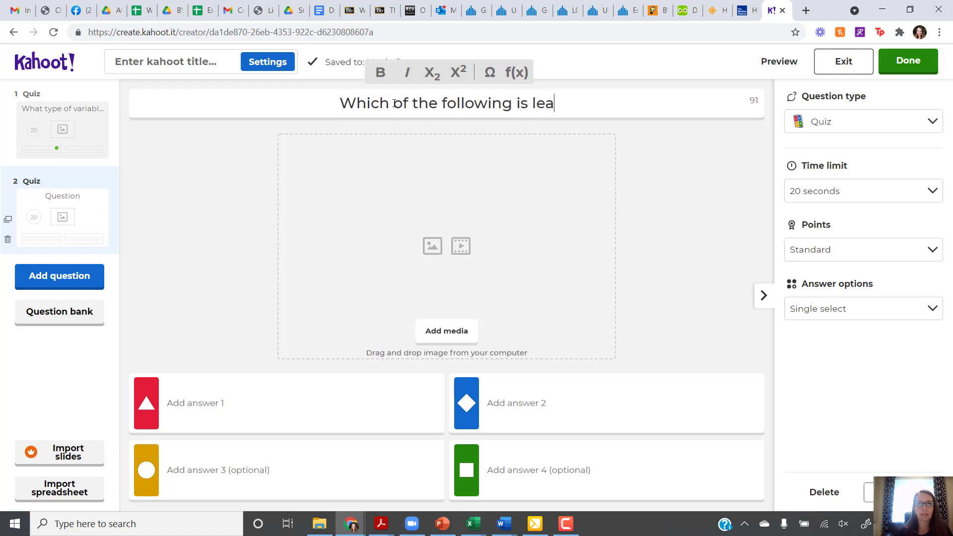
type("st affected by outliers")
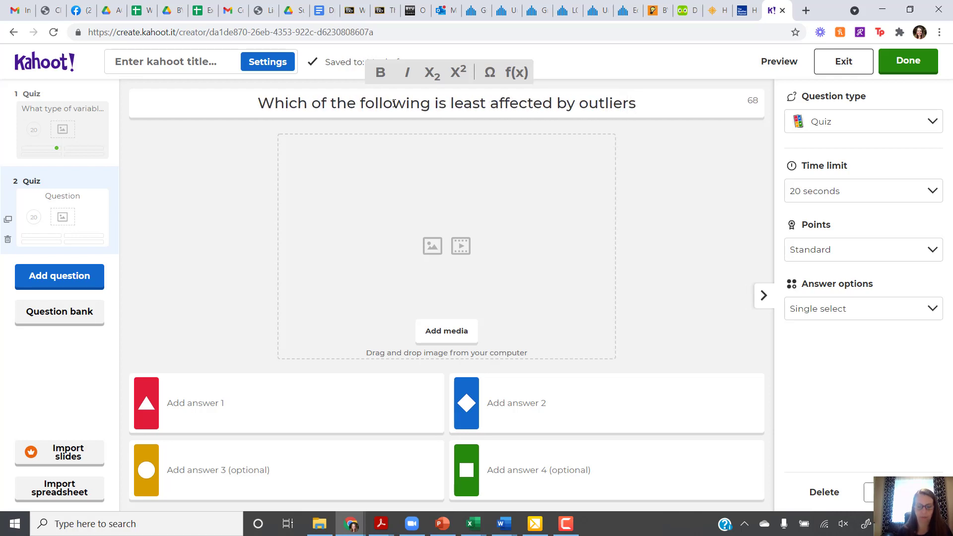
type("?")
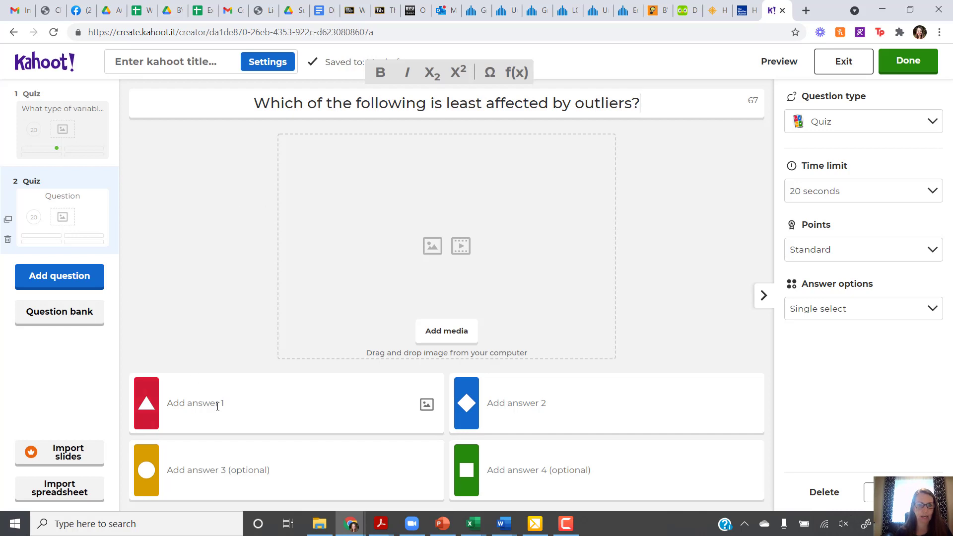
Enter the answers Mean, Median, Standard Deviation and Correlation
left_click(218, 406)
type("Mean")
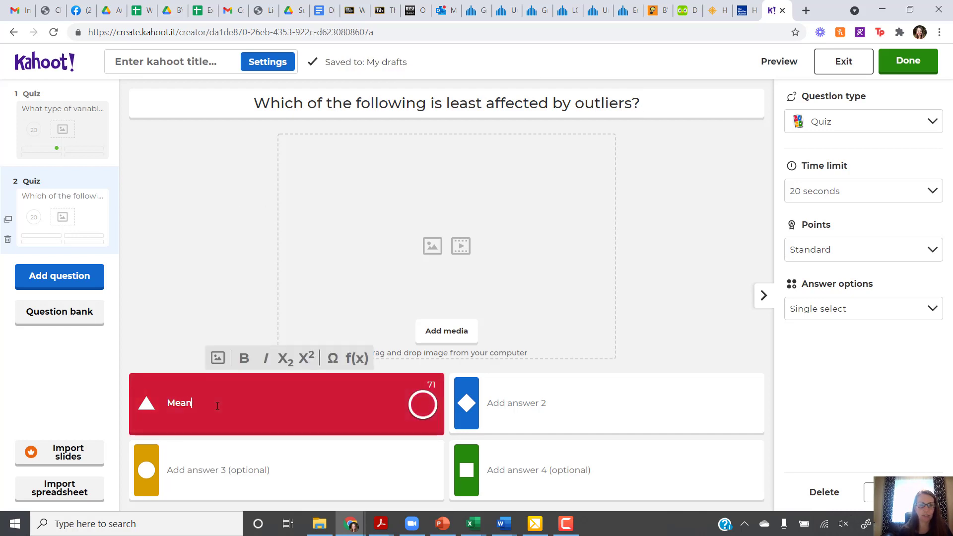
left_click(580, 399)
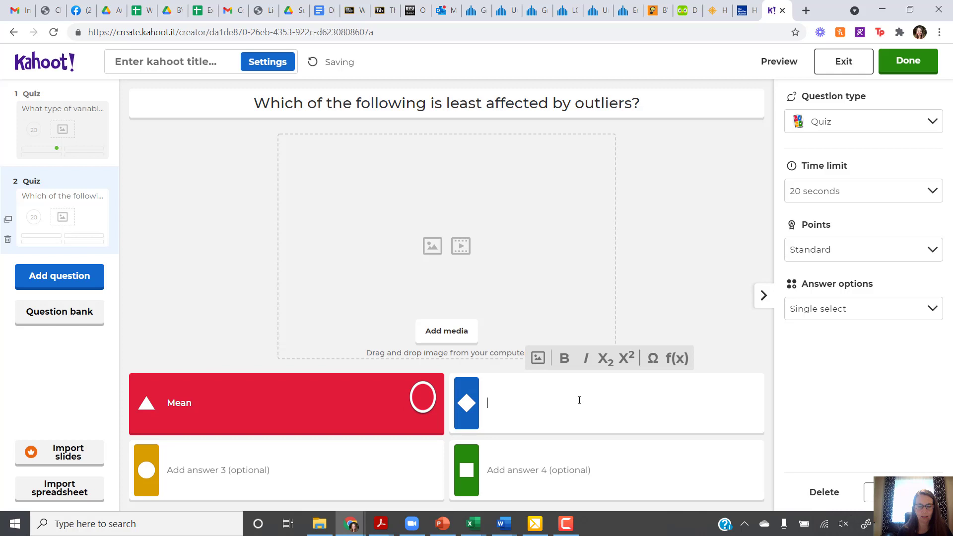
type("Median")
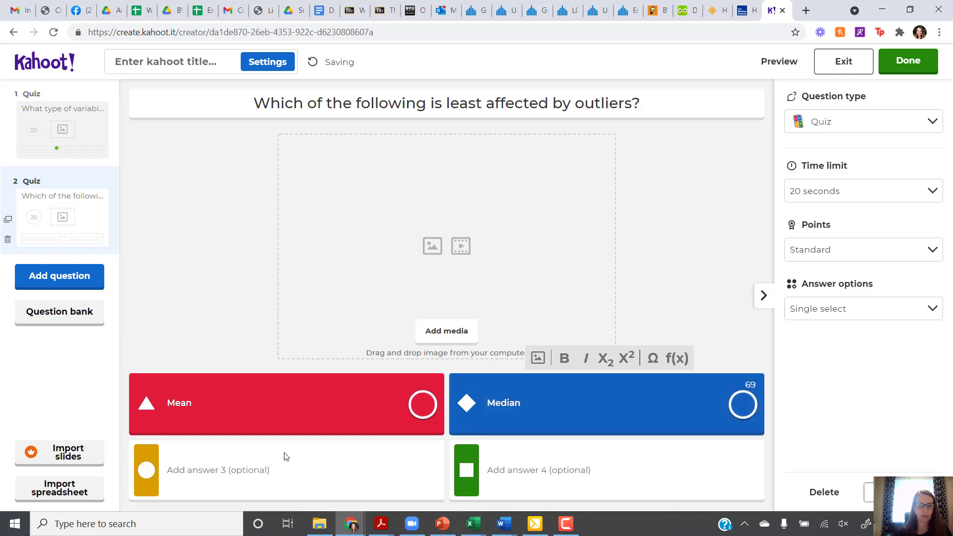
left_click(239, 469)
type("Stan")
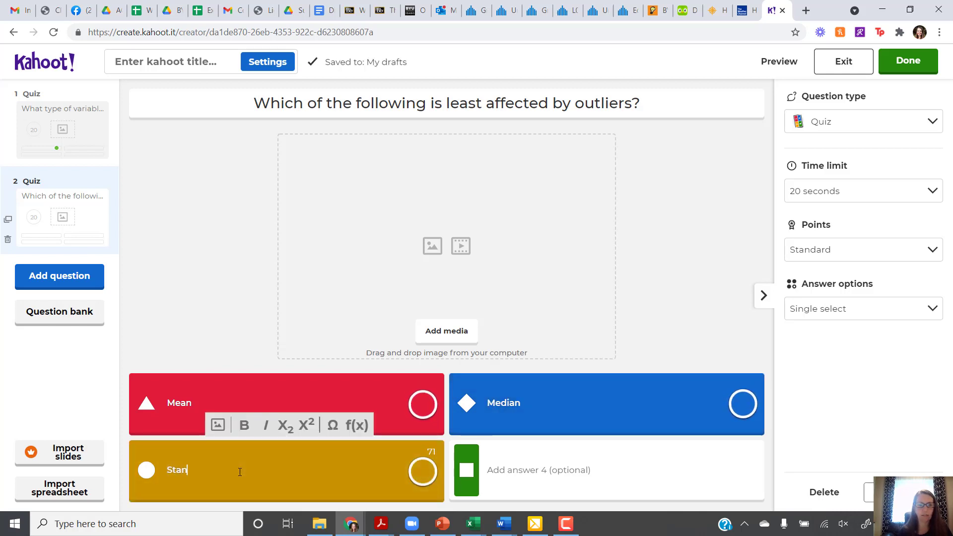
type("dard Deviation")
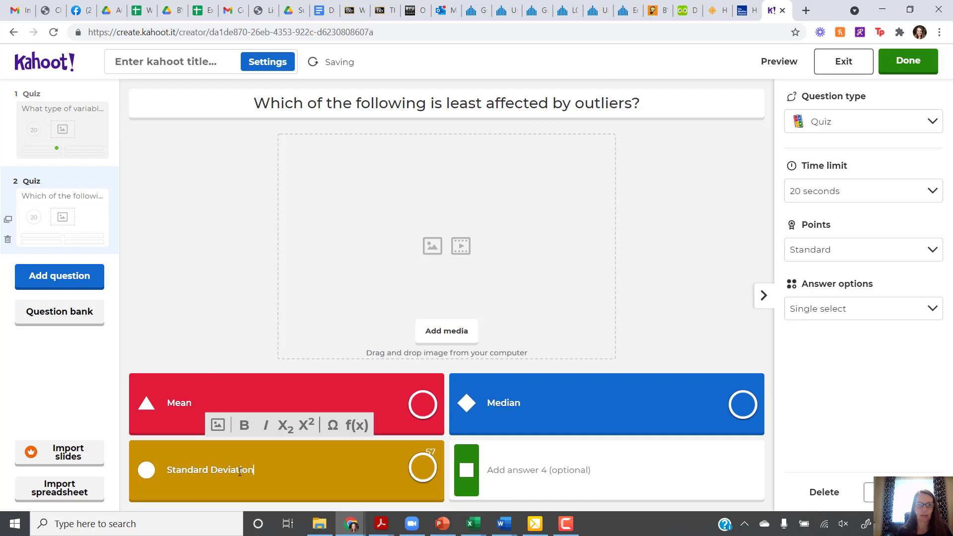
left_click(529, 469)
type("q")
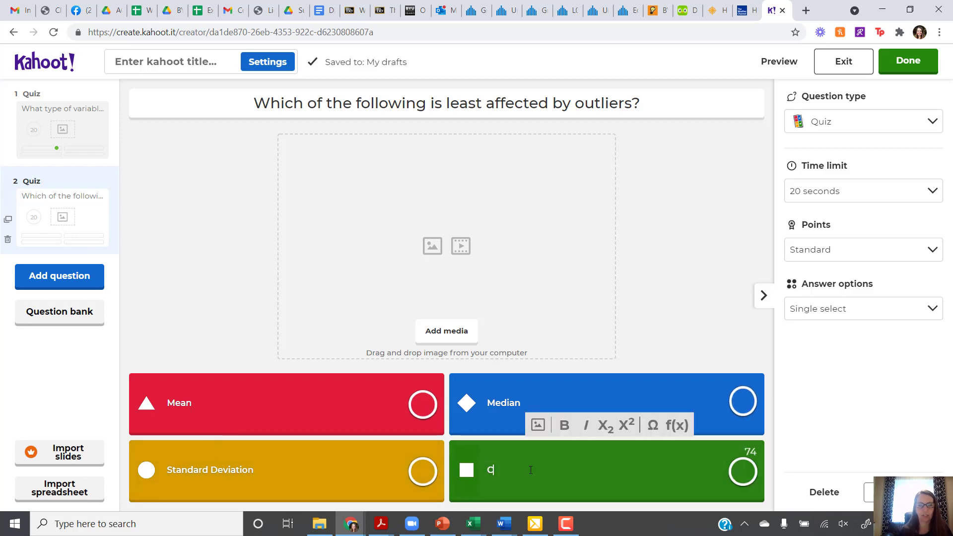
type("orrelation")
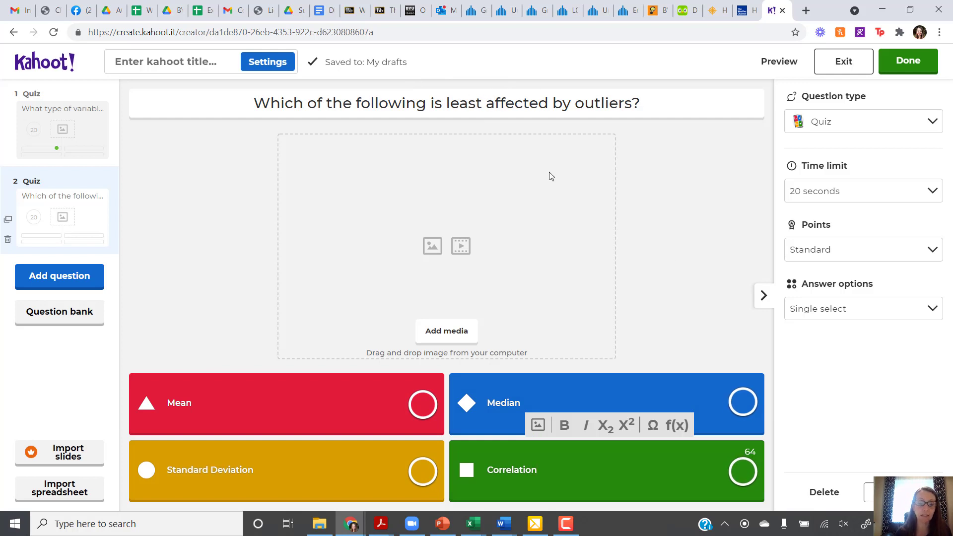
Mark Median as the correct answer and set a 30-second time limit
left_click(742, 404)
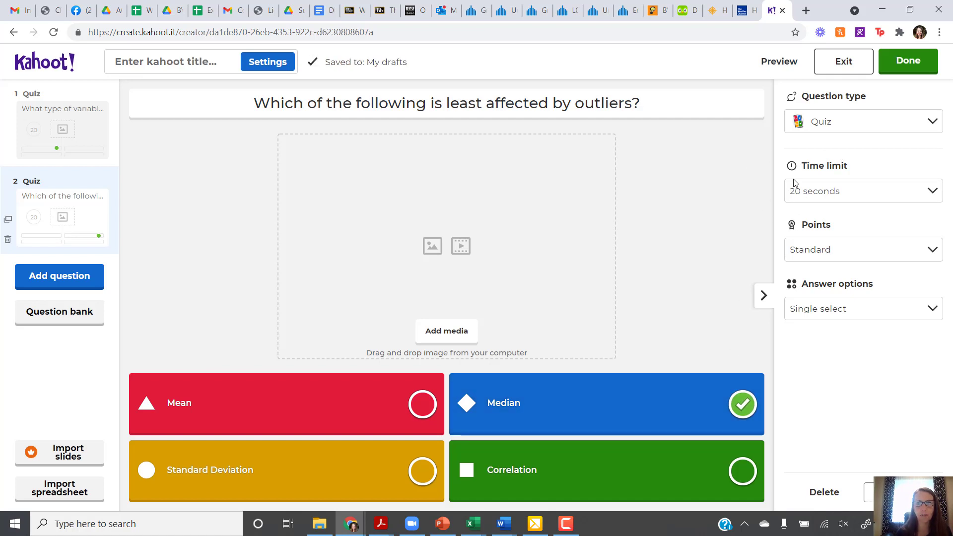
left_click(855, 193)
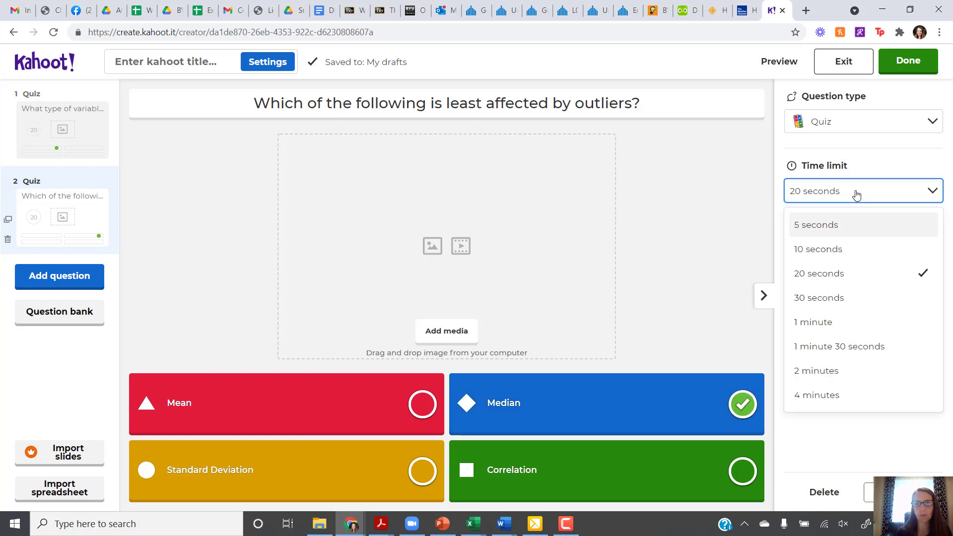
left_click(823, 297)
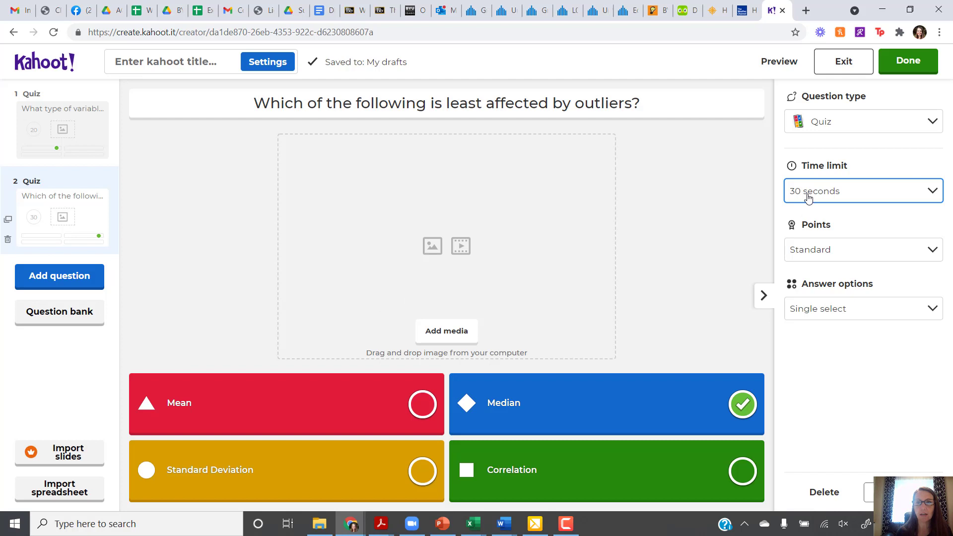
Title the kahoot 'Review for Test 5' and save it
left_click(916, 65)
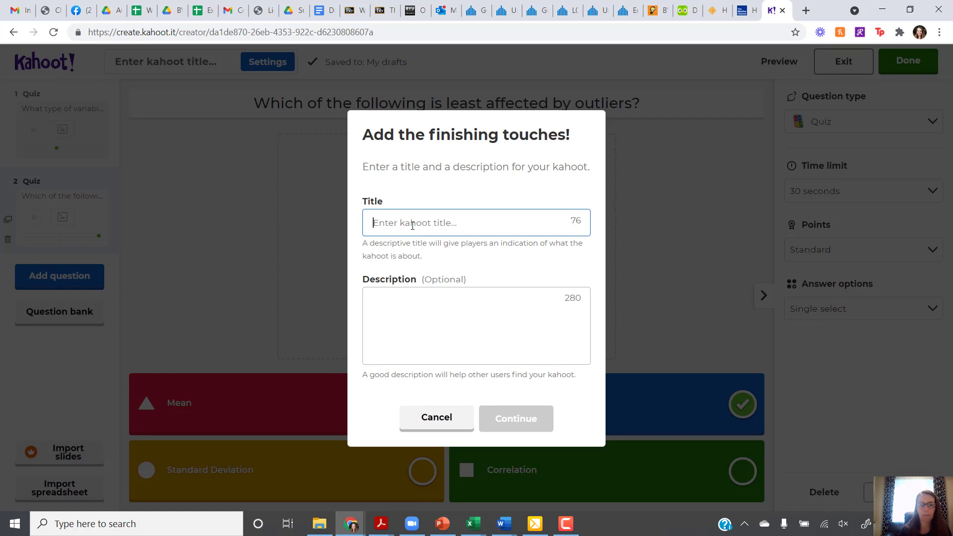
type("Review")
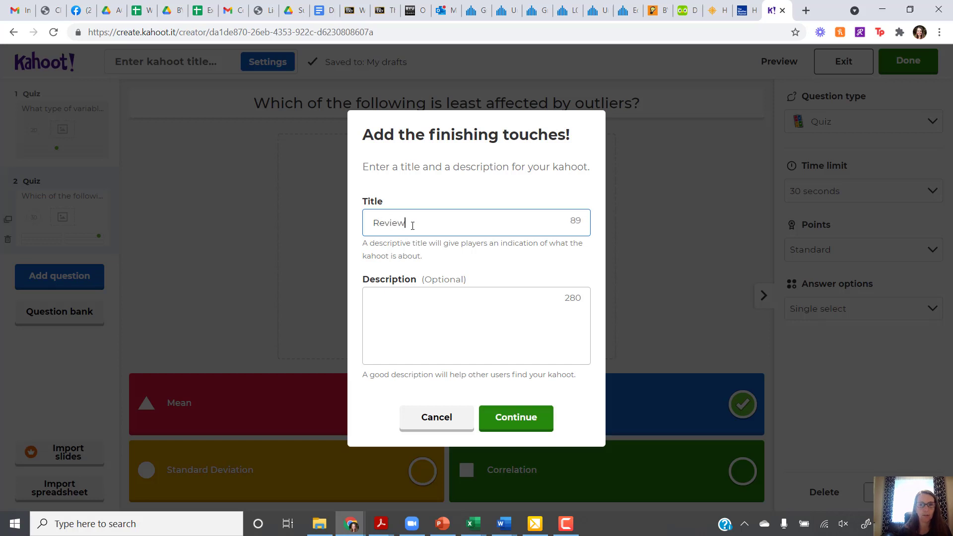
type(" for Test ")
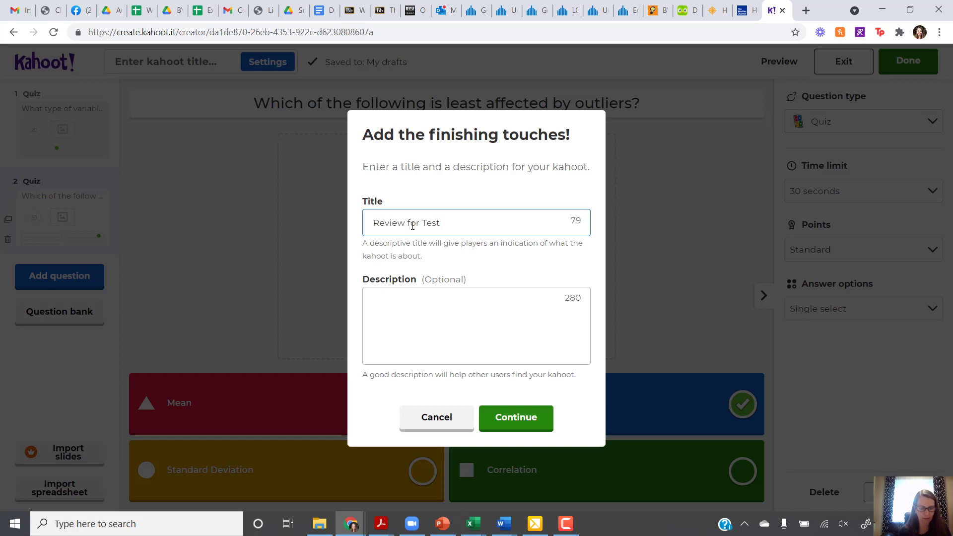
type("5")
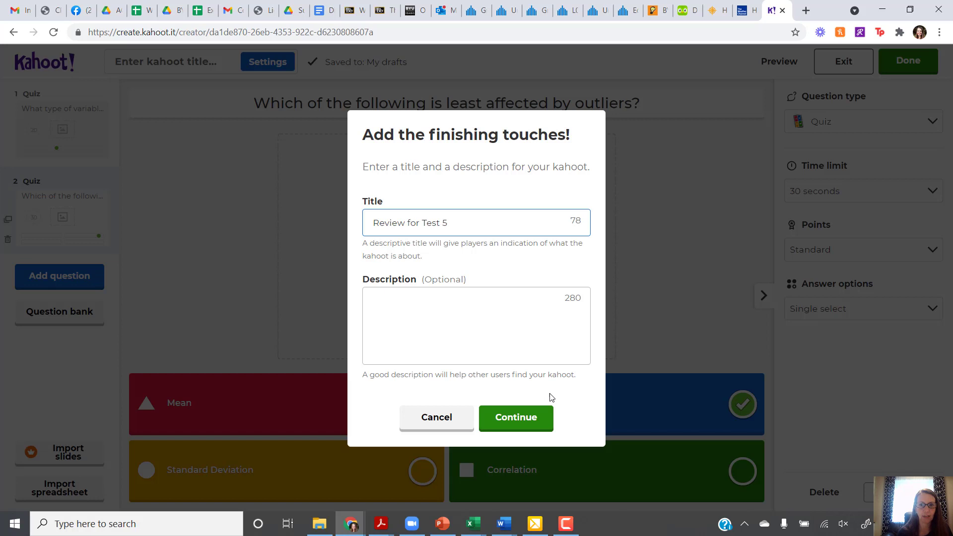
left_click(520, 420)
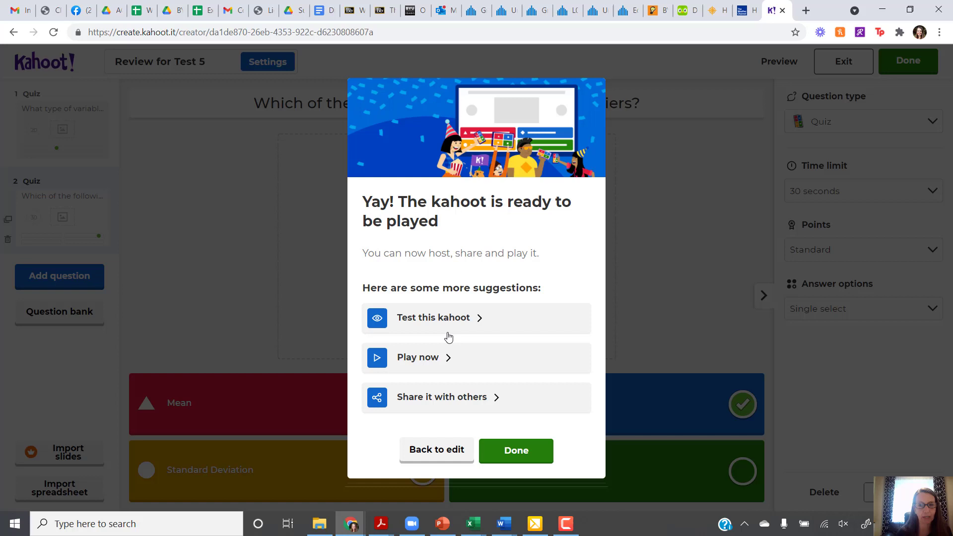
Bring up the self-paced challenge assignment form for the finished kahoot
left_click(419, 358)
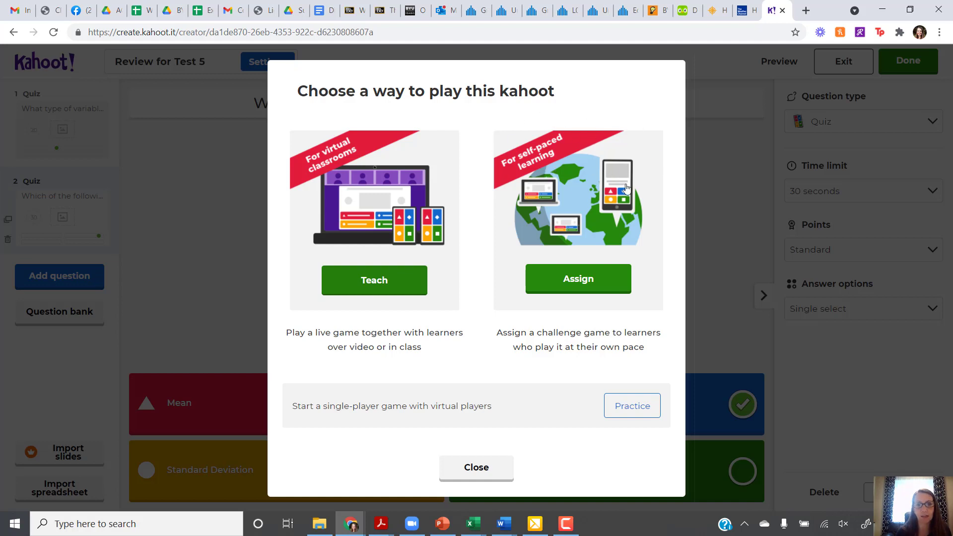
left_click(576, 281)
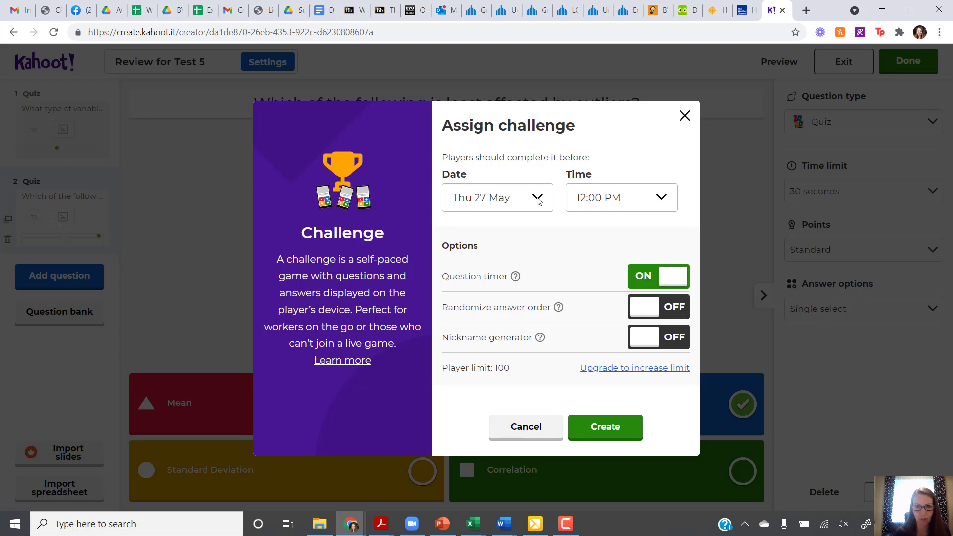
Set the challenge deadline to Sun 30 May and turn on randomized answer order
left_click(536, 199)
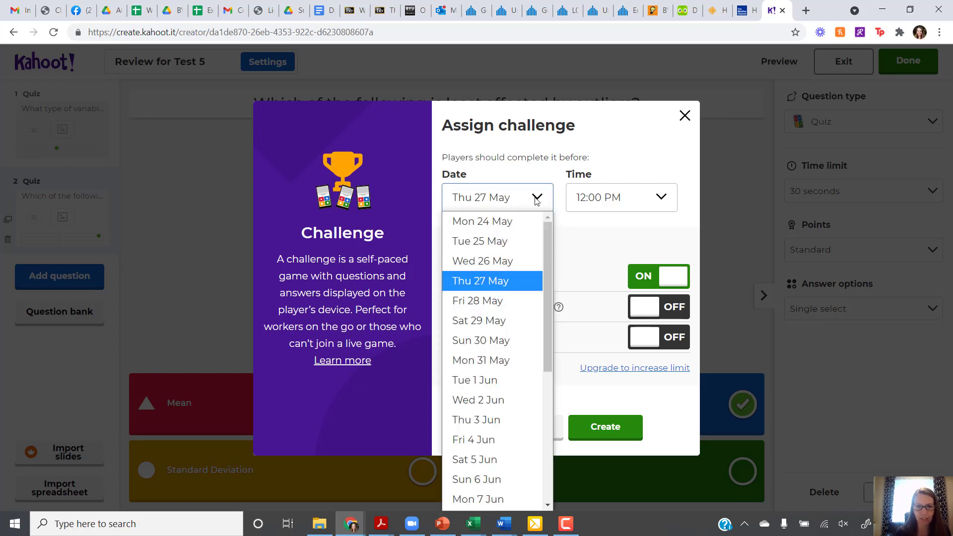
left_click(467, 342)
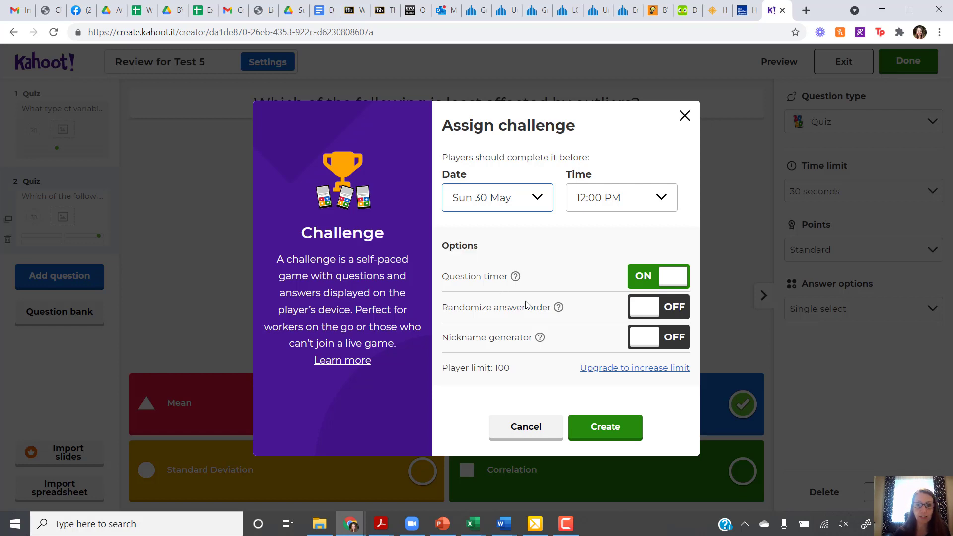
left_click(650, 312)
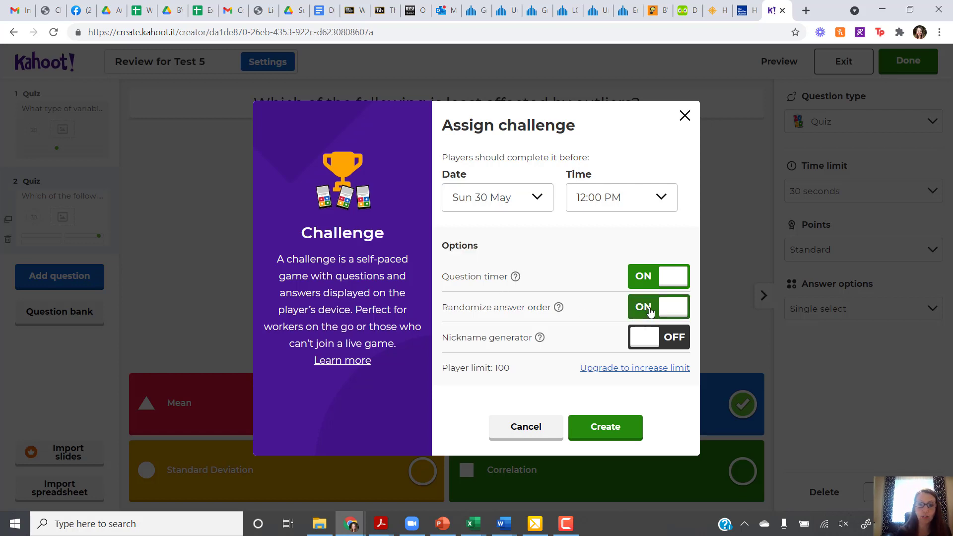
mouse_move(552, 301)
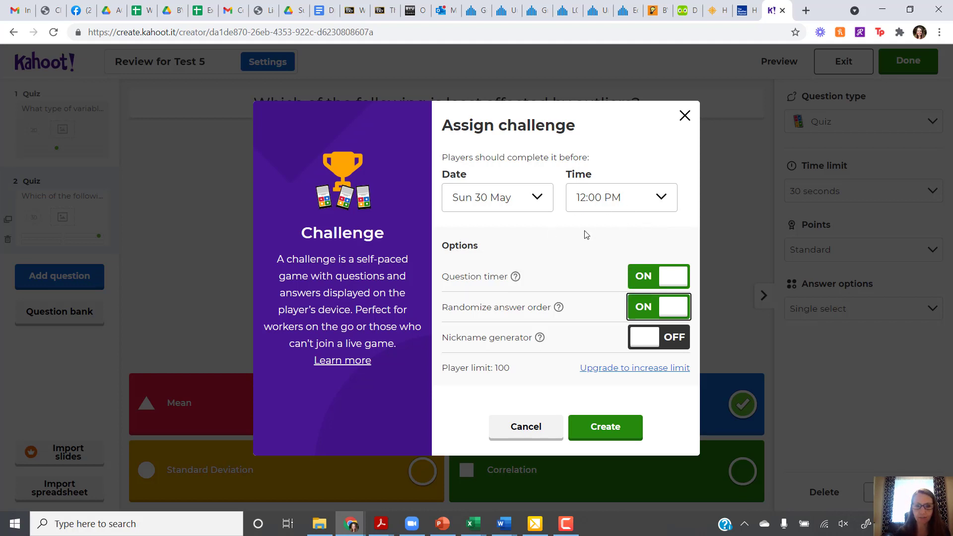
Create the challenge with the Sun 30 May deadline and randomized answers
left_click(599, 429)
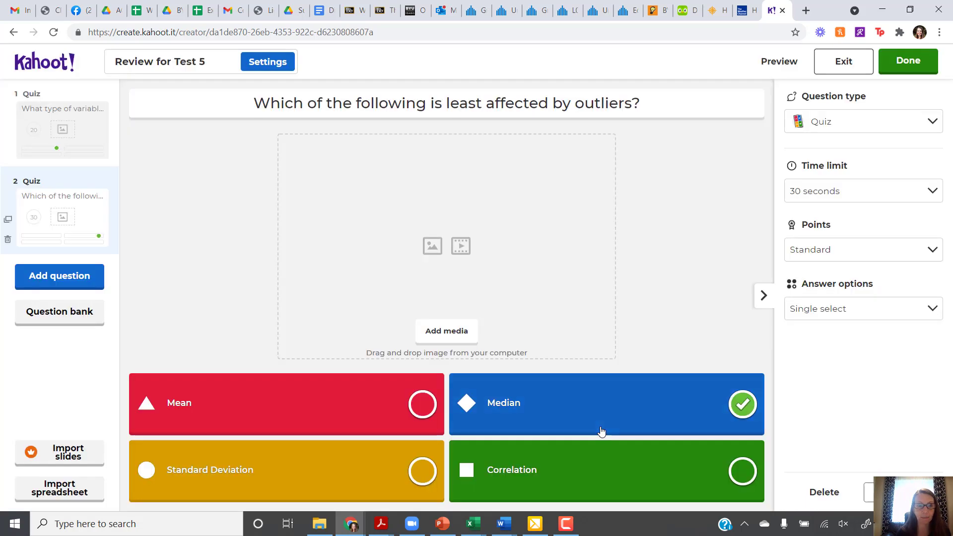